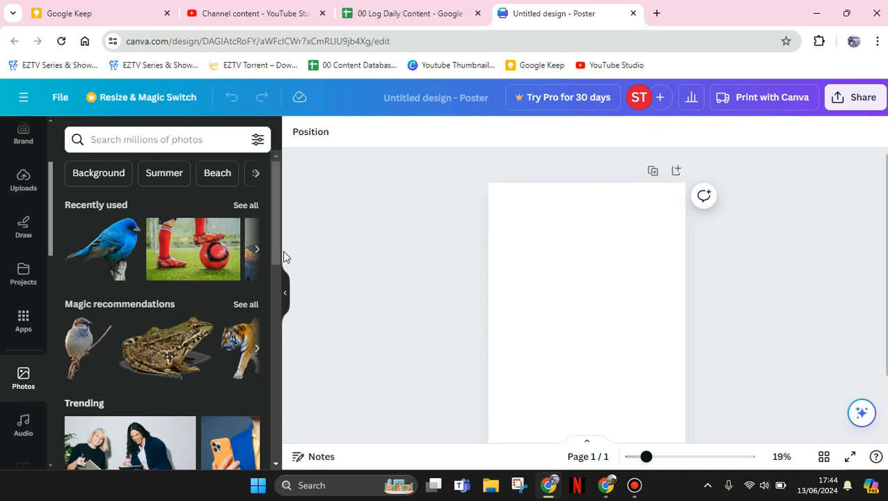
Add the blue bird photo to the poster, enlarge it slightly and move it a little higher on the page.
{"action": "left_click", "coordinate": [120, 249]}
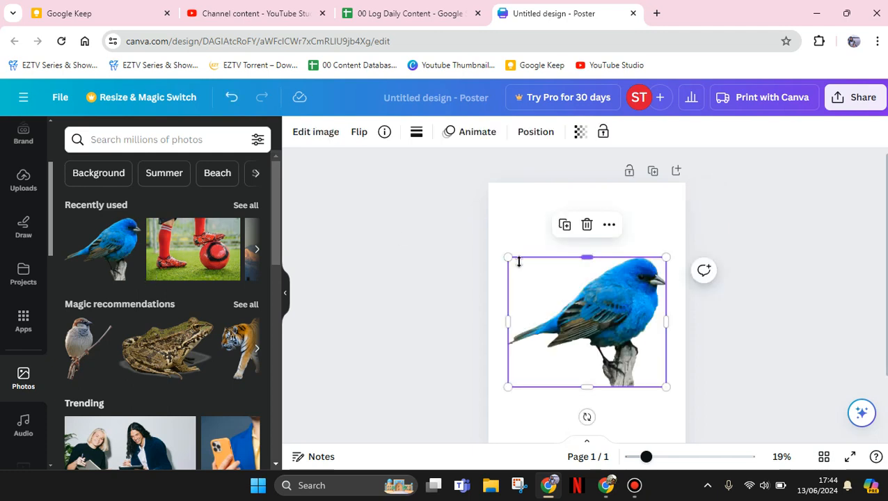
{"action": "left_click_drag", "start_coordinate": [509, 256], "coordinate": [505, 245]}
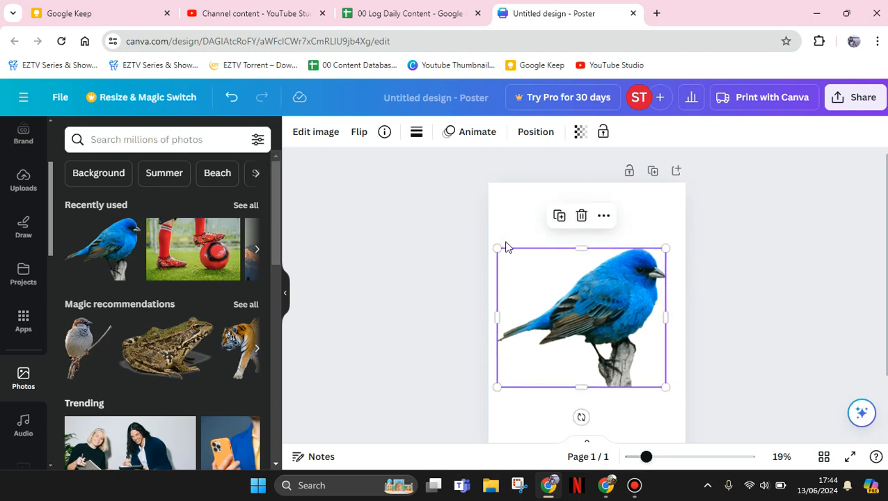
{"action": "scroll", "coordinate": [627, 304], "scroll_direction": "down", "scroll_amount": 2}
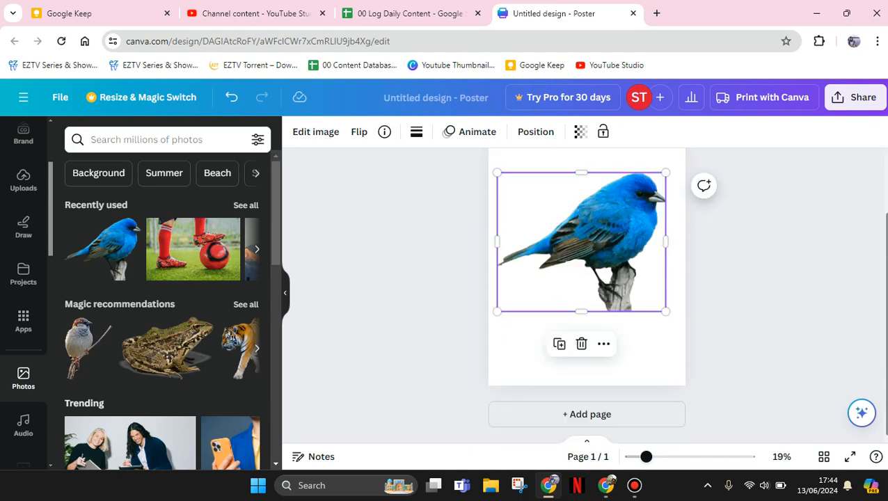
{"action": "scroll", "coordinate": [626, 304], "scroll_direction": "up", "scroll_amount": 1}
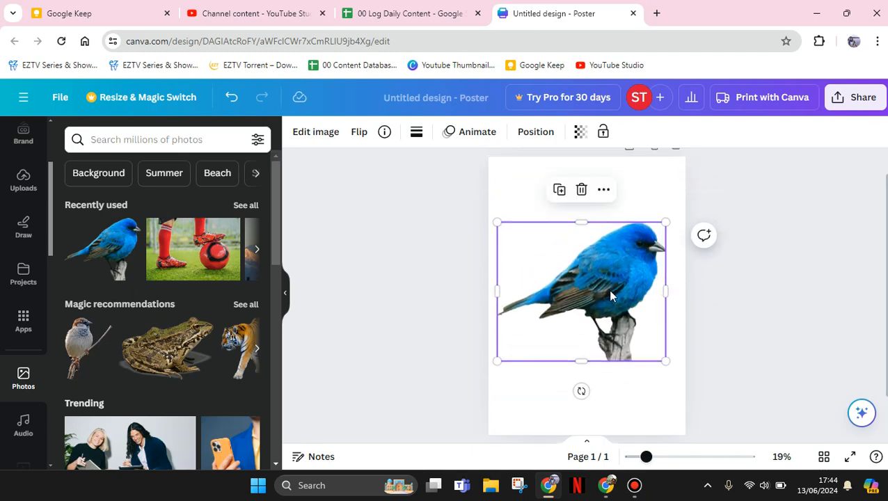
{"action": "left_click_drag", "start_coordinate": [610, 295], "coordinate": [610, 287]}
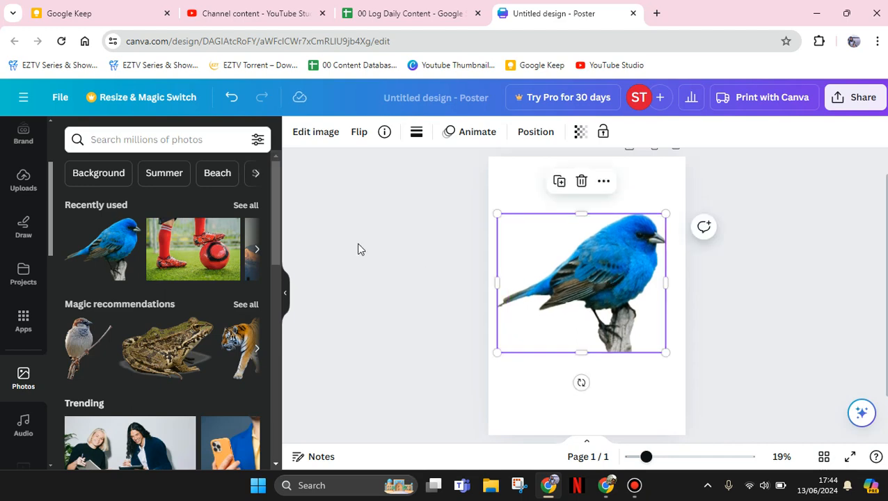
{"action": "left_click", "coordinate": [358, 249]}
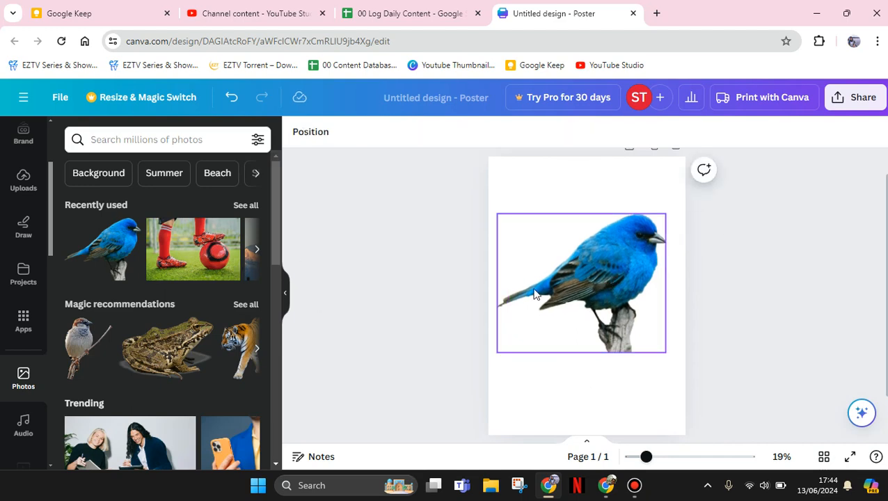
Search the apps for "screen effect" and open the Screen app.
{"action": "left_click", "coordinate": [25, 318]}
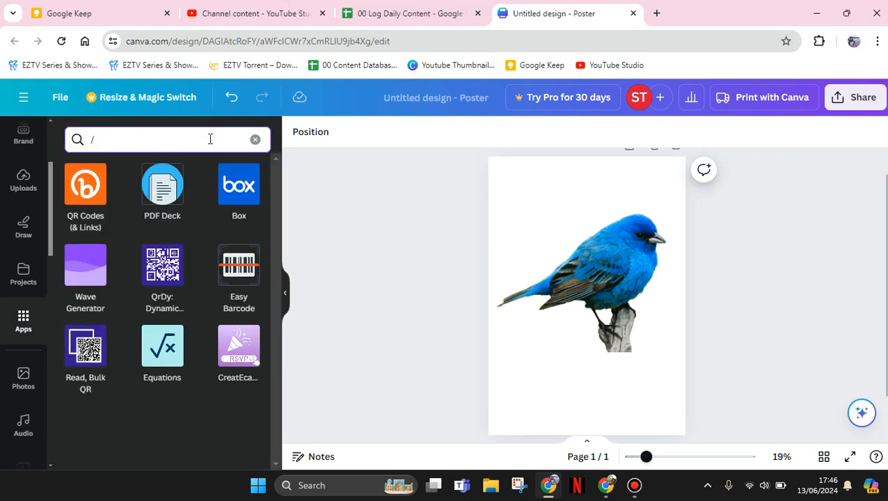
{"action": "key", "text": "BackSpace"}
{"action": "type", "text": "screen e"}
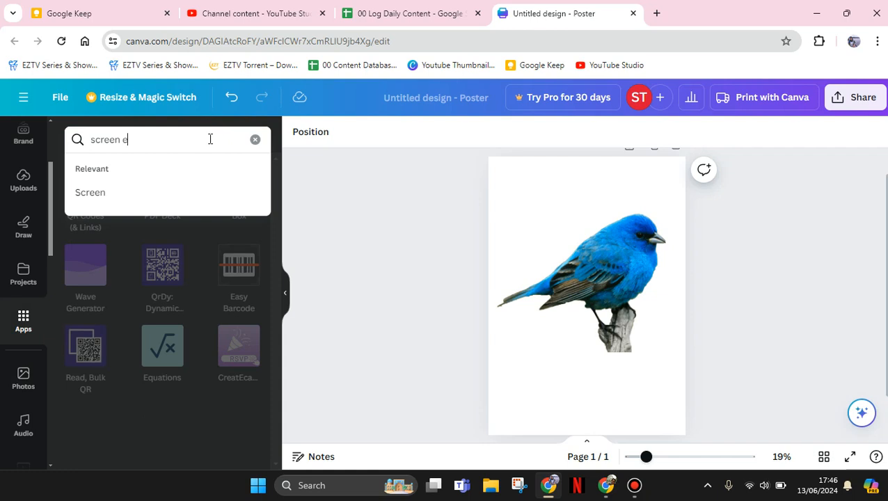
{"action": "type", "text": "ffect"}
{"action": "key", "text": "Return"}
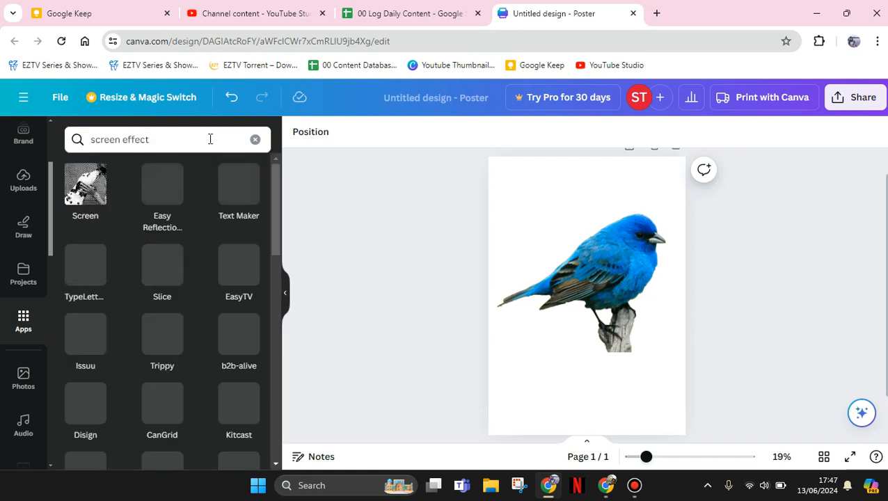
{"action": "left_click", "coordinate": [87, 190]}
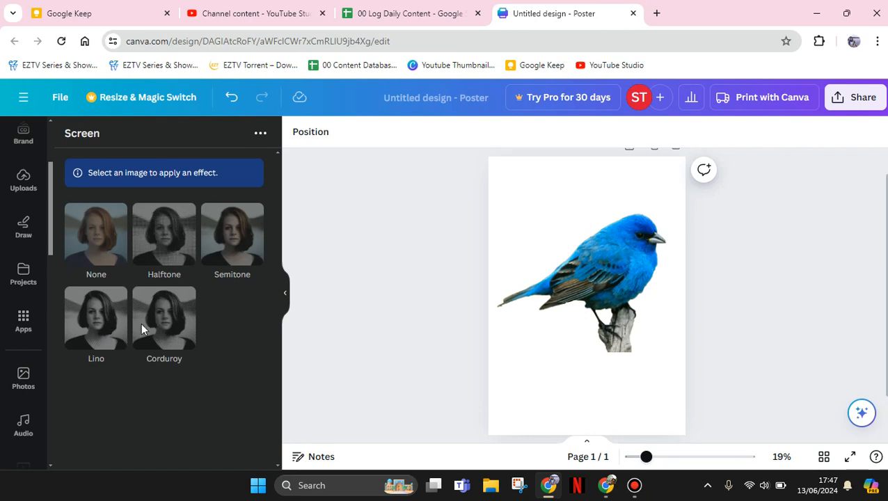
Apply the Lino effect to the bird photo with a linocut scale of 1.23 and save it.
{"action": "left_click", "coordinate": [104, 328]}
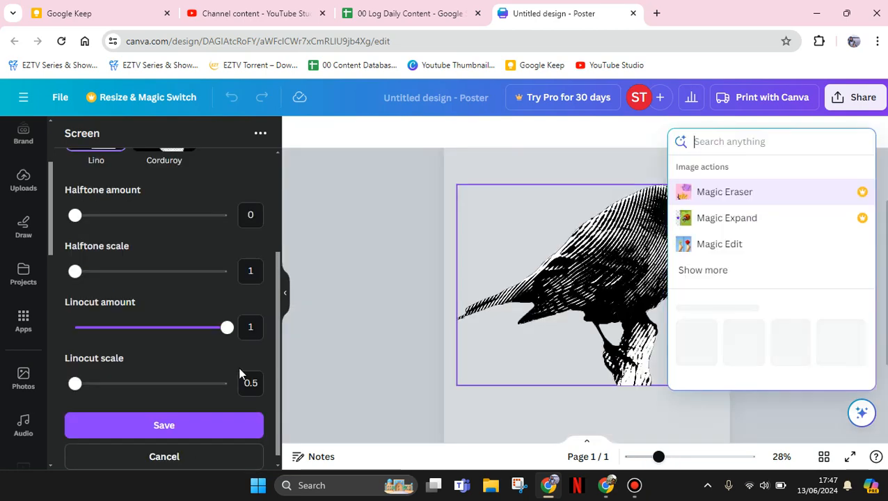
{"action": "left_click_drag", "start_coordinate": [74, 384], "coordinate": [115, 391]}
{"action": "left_click", "coordinate": [408, 358]}
{"action": "left_click", "coordinate": [112, 304]}
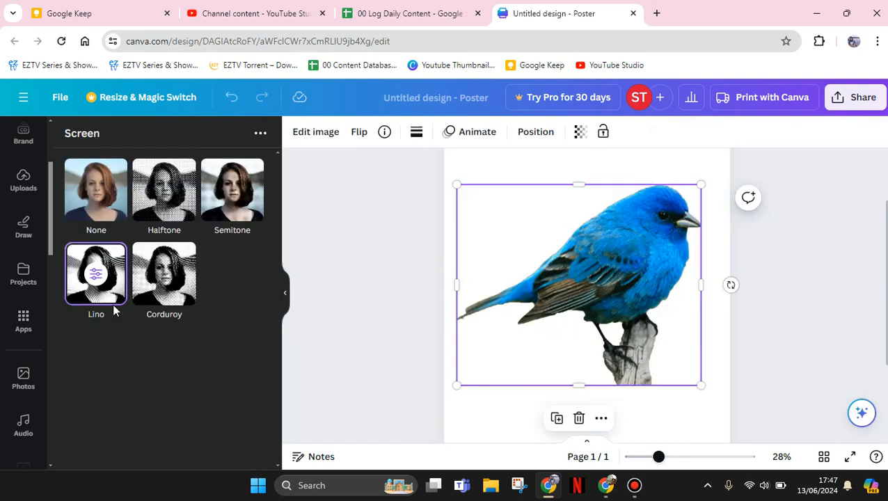
{"action": "left_click", "coordinate": [97, 276]}
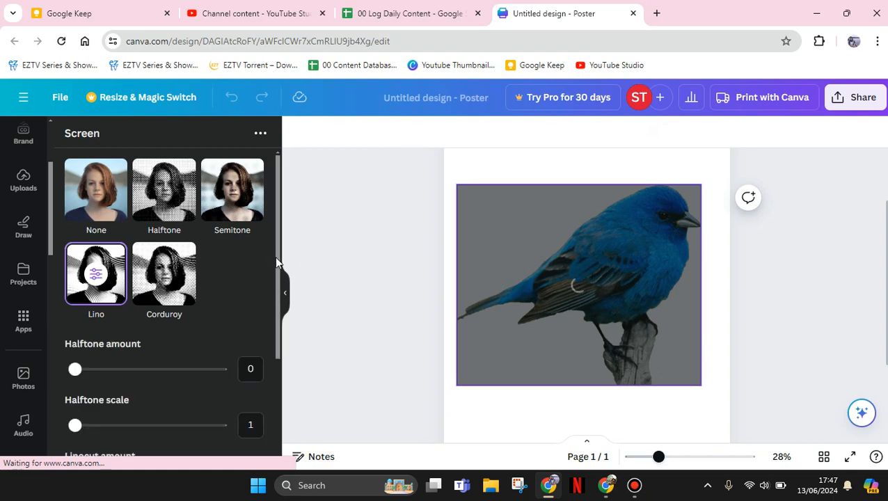
{"action": "scroll", "coordinate": [76, 390], "scroll_direction": "down", "scroll_amount": 3}
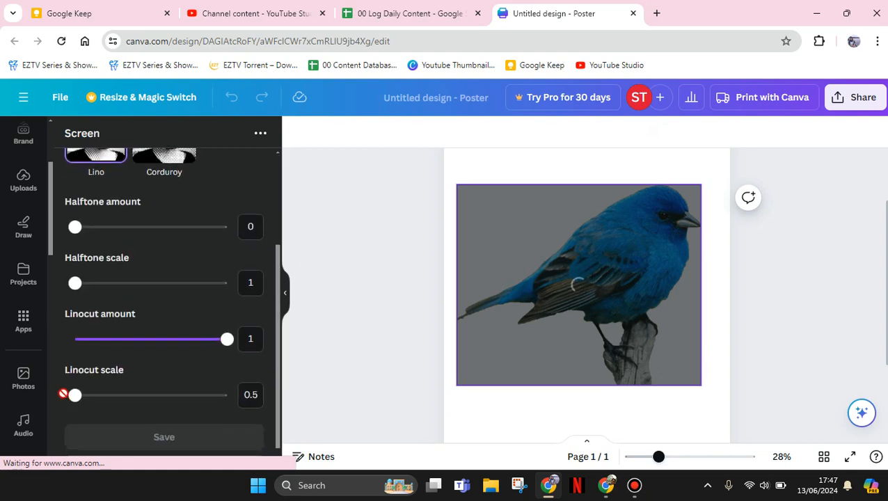
{"action": "scroll", "coordinate": [73, 386], "scroll_direction": "down", "scroll_amount": 1}
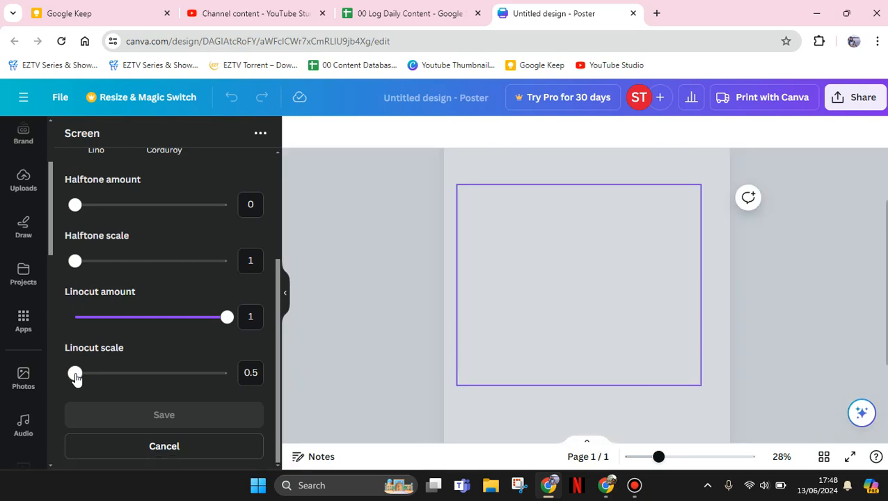
{"action": "left_click_drag", "start_coordinate": [76, 375], "coordinate": [186, 394]}
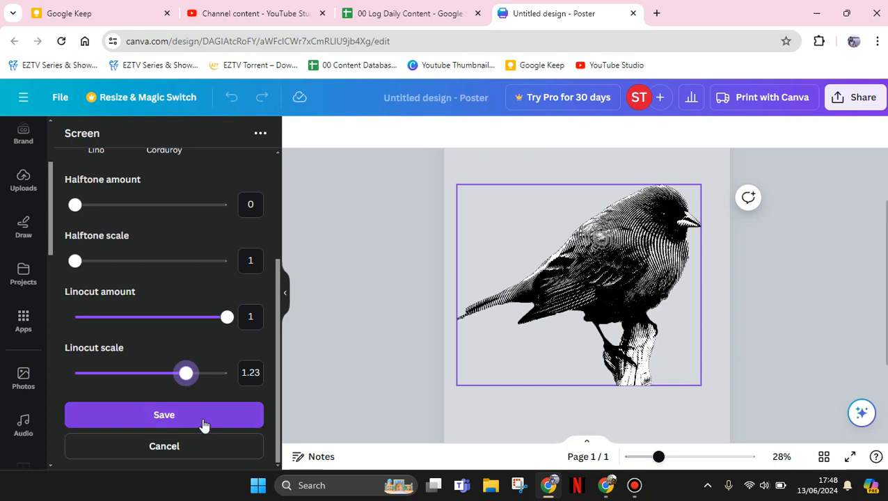
{"action": "left_click", "coordinate": [203, 418]}
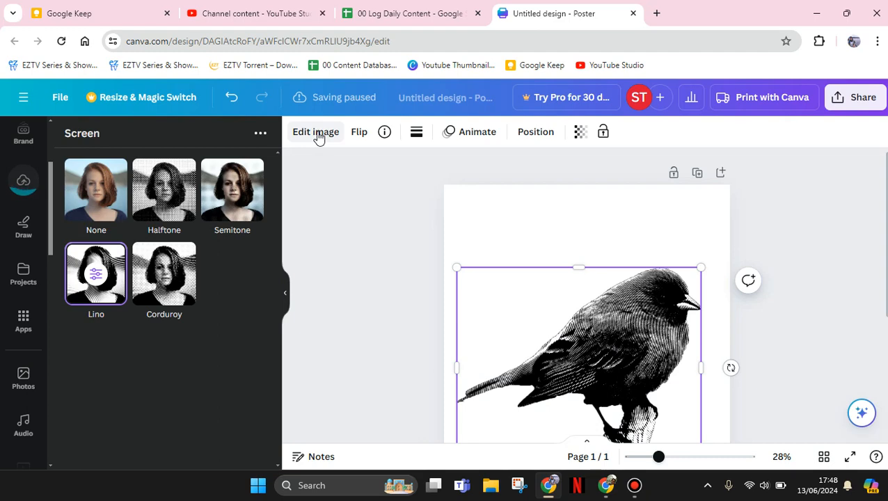
Apply the Pop duotone effect to the linocut bird image.
{"action": "left_click", "coordinate": [317, 133]}
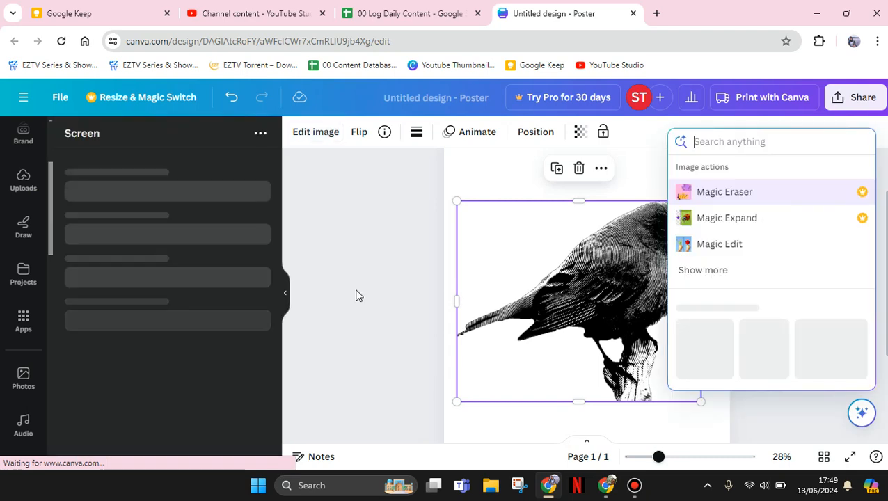
{"action": "left_click", "coordinate": [357, 295]}
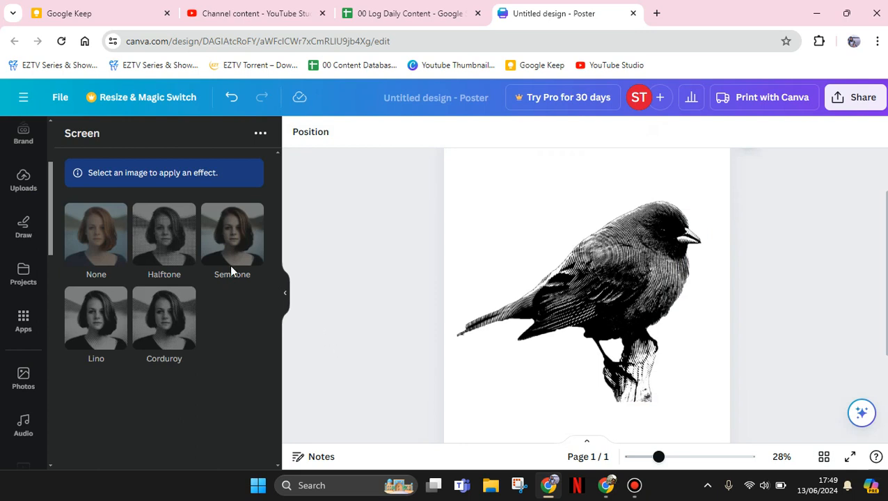
{"action": "left_click", "coordinate": [285, 294]}
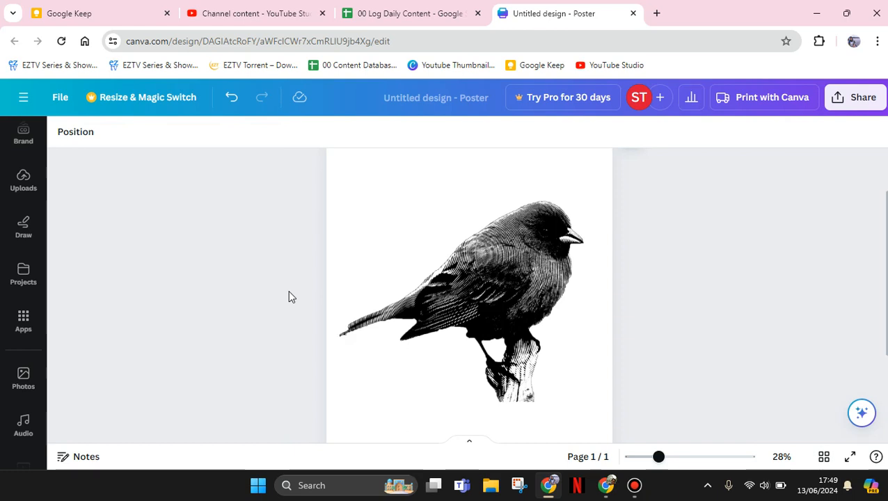
{"action": "left_click", "coordinate": [451, 285]}
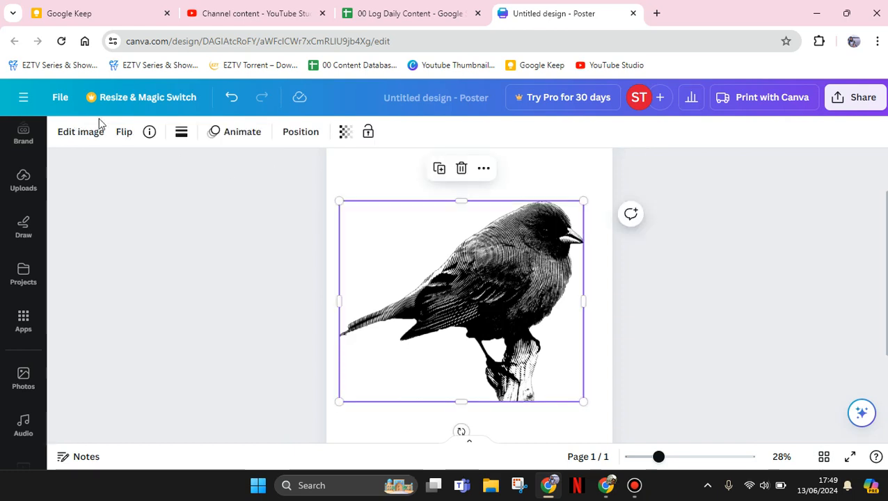
{"action": "left_click", "coordinate": [102, 137]}
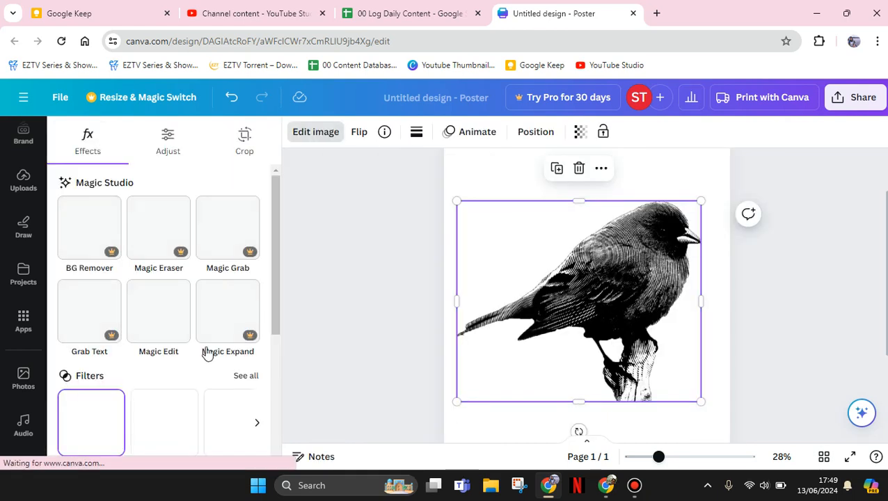
{"action": "left_click_drag", "start_coordinate": [276, 231], "coordinate": [284, 293]}
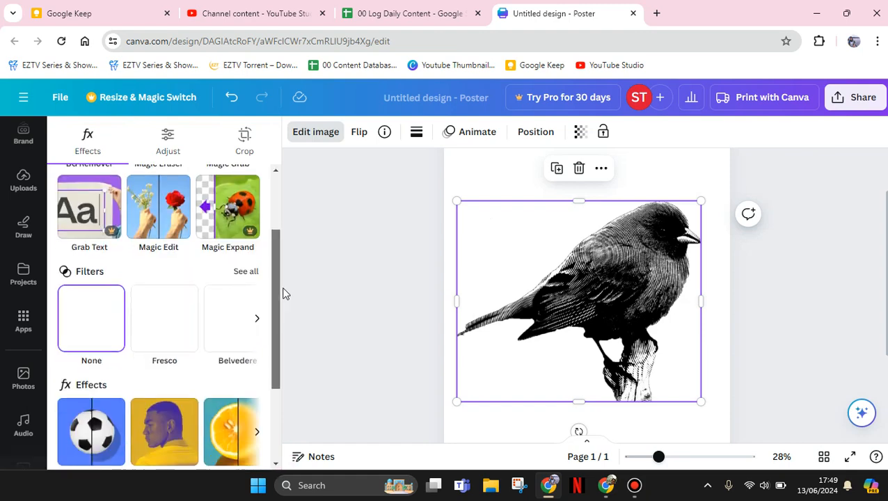
{"action": "scroll", "coordinate": [162, 428], "scroll_direction": "down", "scroll_amount": 1}
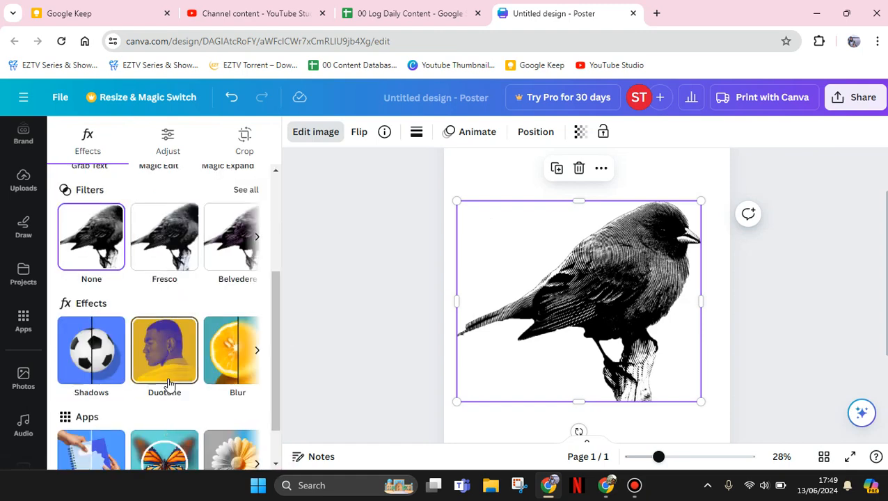
{"action": "left_click", "coordinate": [168, 382]}
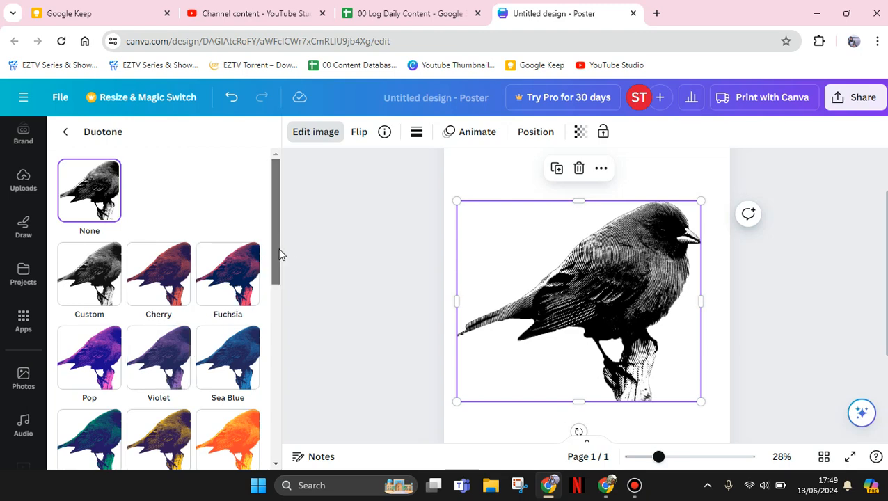
{"action": "left_click_drag", "start_coordinate": [279, 254], "coordinate": [283, 312]}
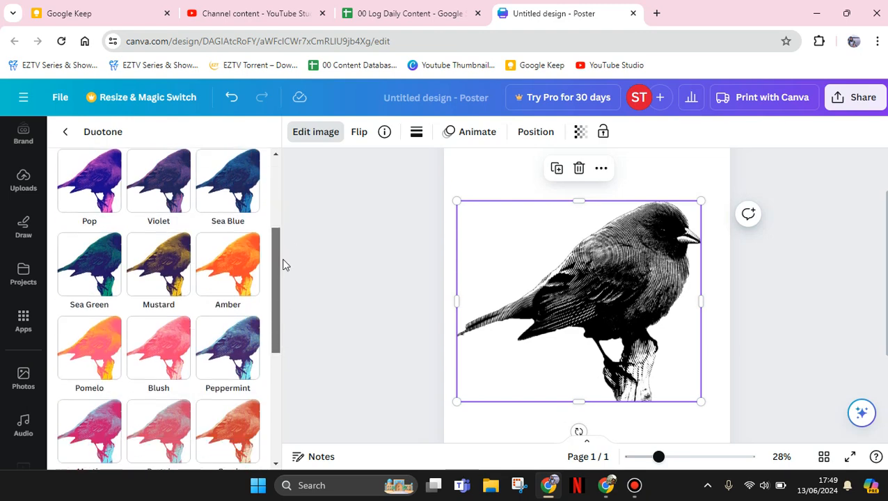
{"action": "scroll", "coordinate": [281, 268], "scroll_direction": "up", "scroll_amount": 2}
{"action": "scroll", "coordinate": [281, 275], "scroll_direction": "down", "scroll_amount": 1}
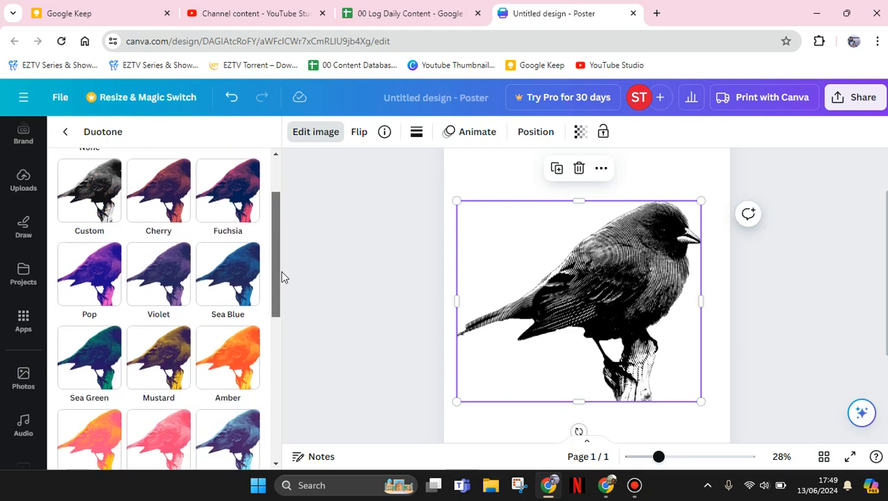
{"action": "left_click", "coordinate": [100, 256]}
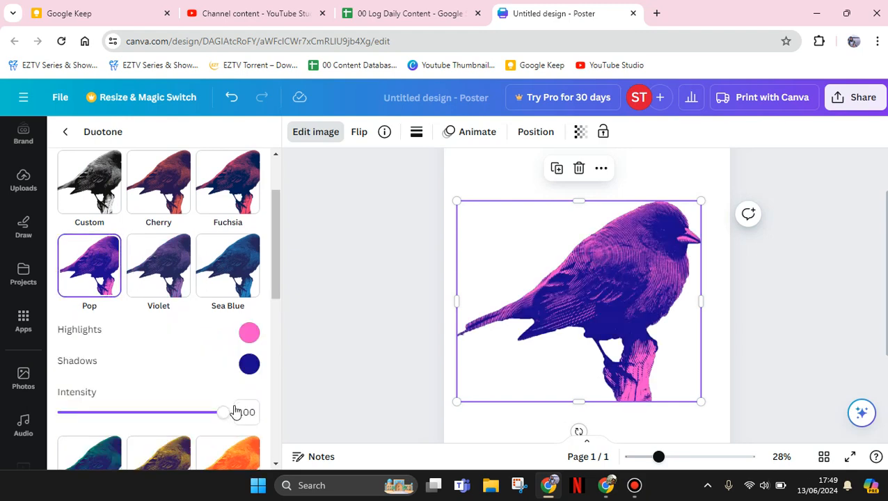
Lower the Pop duotone's intensity to 58 and close the image editing options.
{"action": "left_click", "coordinate": [174, 412]}
{"action": "left_click_drag", "start_coordinate": [174, 412], "coordinate": [154, 413]}
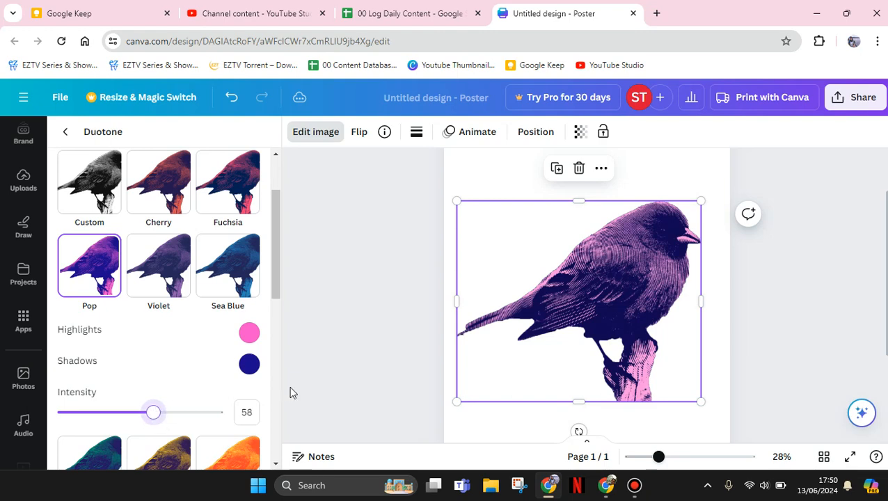
{"action": "key", "text": "Escape"}
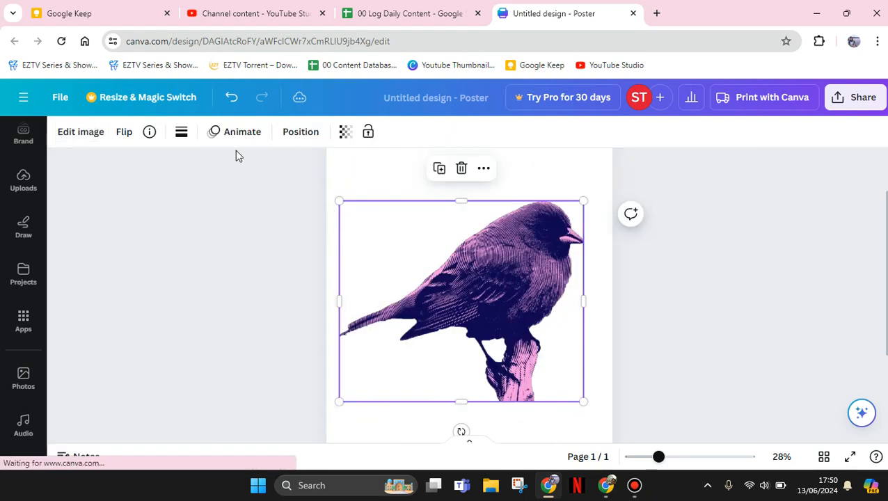
Clear the previous app search and open the BadTV app.
{"action": "left_click", "coordinate": [23, 324]}
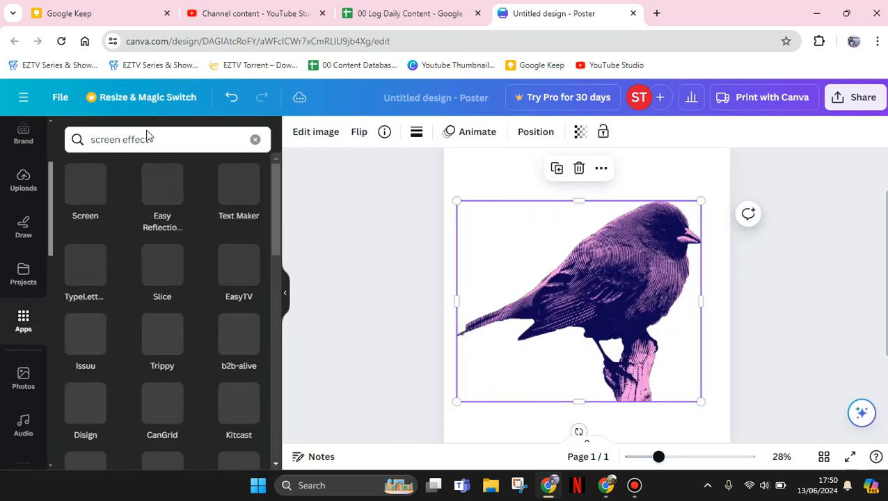
{"action": "left_click", "coordinate": [255, 139]}
{"action": "left_click", "coordinate": [85, 333]}
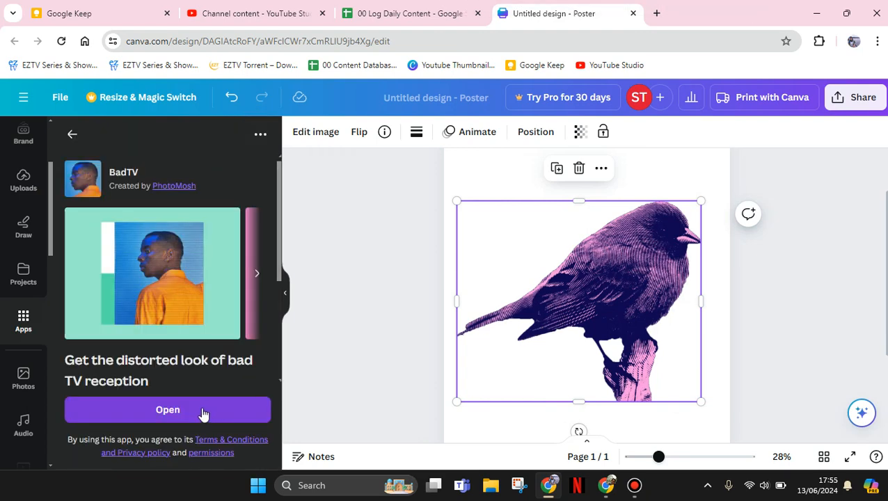
{"action": "left_click", "coordinate": [139, 418]}
{"action": "left_click", "coordinate": [138, 422]}
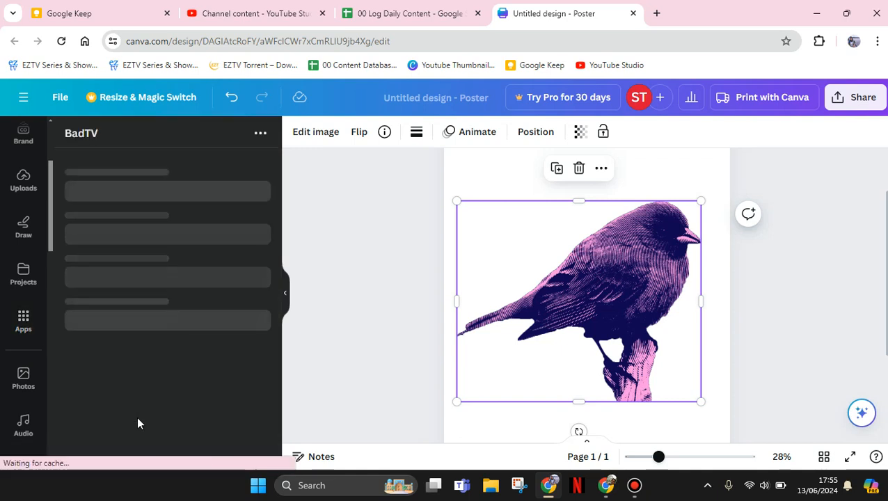
Apply the BadTV Fuzz effect to the bird image, reducing the scanlines width to 0.41 and the static to 0.58.
{"action": "left_click", "coordinate": [105, 276]}
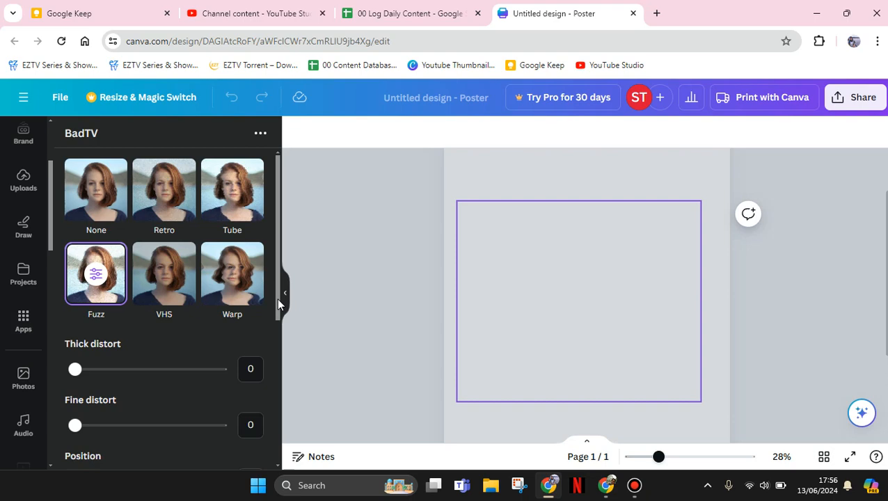
{"action": "left_click_drag", "start_coordinate": [277, 277], "coordinate": [291, 376]}
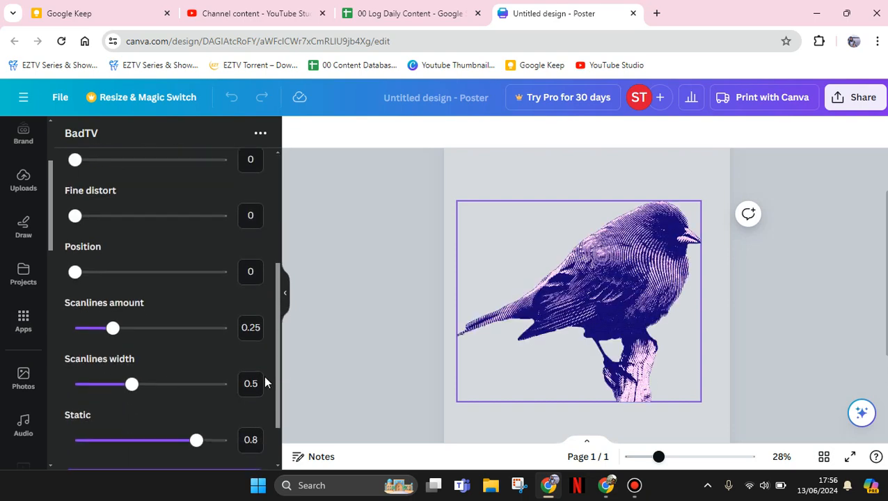
{"action": "left_click_drag", "start_coordinate": [136, 387], "coordinate": [119, 359]}
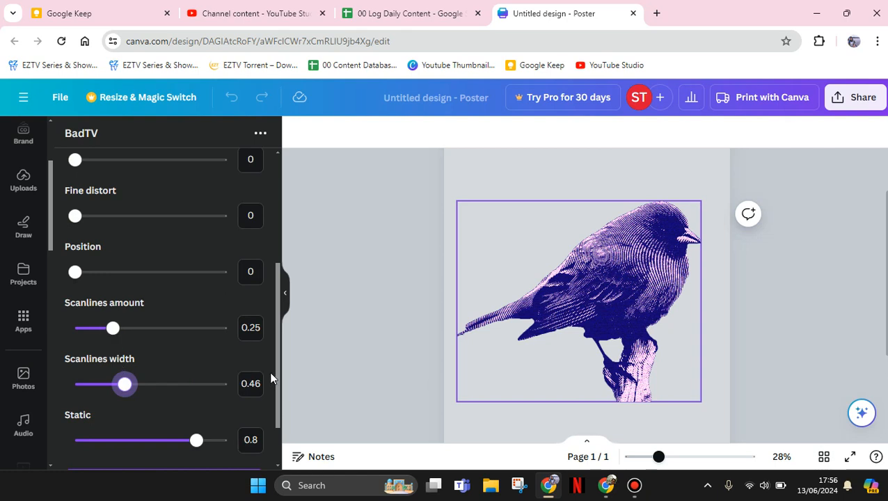
{"action": "scroll", "coordinate": [276, 376], "scroll_direction": "down", "scroll_amount": 1}
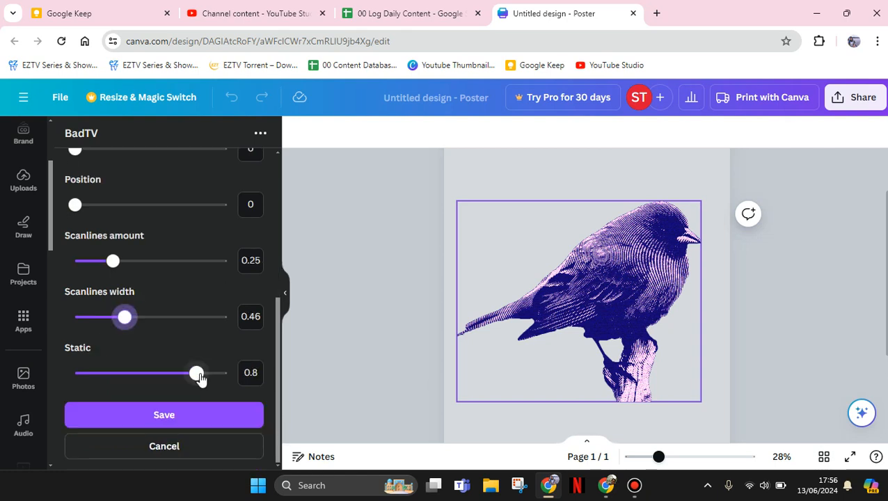
{"action": "left_click_drag", "start_coordinate": [199, 377], "coordinate": [164, 372]}
{"action": "mouse_move", "coordinate": [124, 327]}
{"action": "left_mouse_down"}
{"action": "mouse_move", "coordinate": [180, 339]}
{"action": "mouse_move", "coordinate": [97, 327]}
{"action": "mouse_move", "coordinate": [114, 332]}
{"action": "left_mouse_up"}
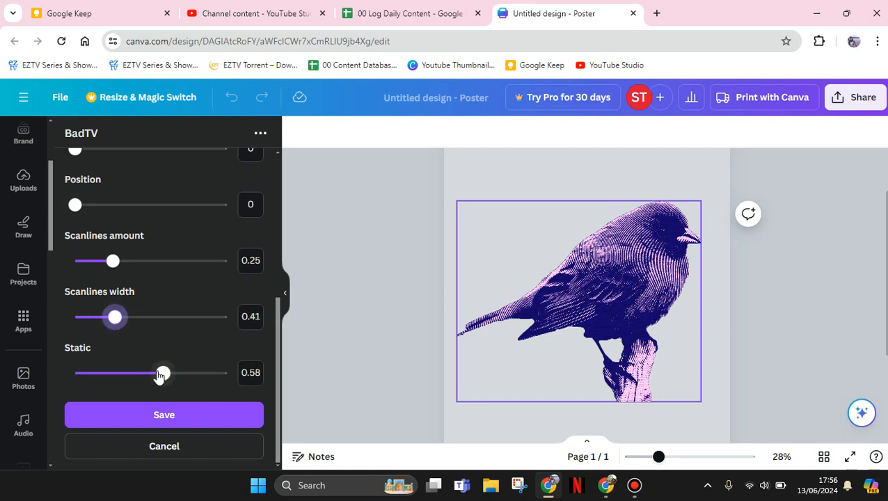
Lower the Fuzz static a little further, slightly raise the scanlines amount and position, and save the effect to the bird image.
{"action": "mouse_move", "coordinate": [160, 375]}
{"action": "left_mouse_down"}
{"action": "mouse_move", "coordinate": [75, 373]}
{"action": "mouse_move", "coordinate": [149, 384]}
{"action": "mouse_move", "coordinate": [147, 376]}
{"action": "left_mouse_up"}
{"action": "left_click_drag", "start_coordinate": [108, 267], "coordinate": [123, 279]}
{"action": "mouse_move", "coordinate": [76, 204]}
{"action": "left_mouse_down"}
{"action": "mouse_move", "coordinate": [152, 217]}
{"action": "mouse_move", "coordinate": [89, 216]}
{"action": "left_mouse_up"}
{"action": "left_click", "coordinate": [197, 414]}
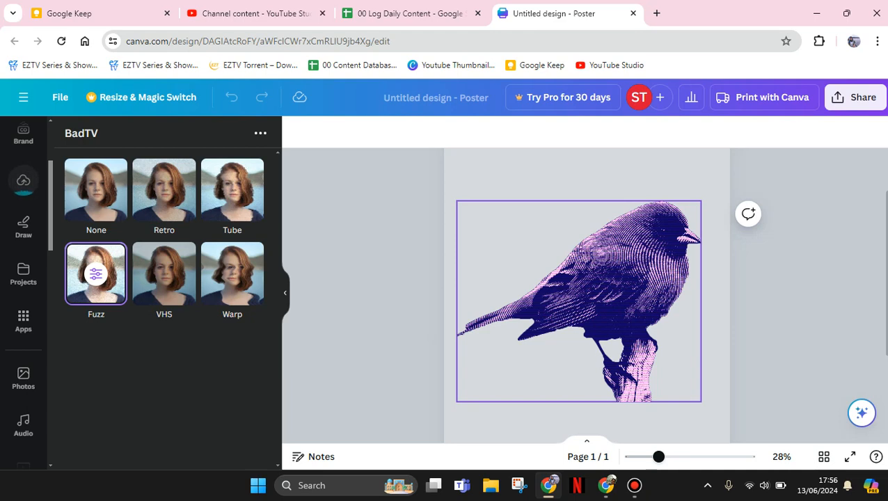
{"action": "scroll", "coordinate": [578, 299], "scroll_direction": "up", "scroll_amount": 1}
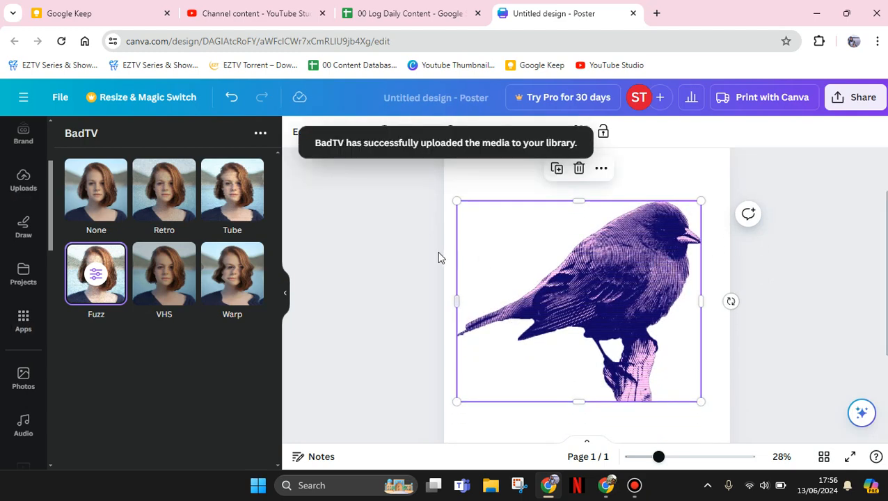
{"action": "left_click", "coordinate": [390, 256]}
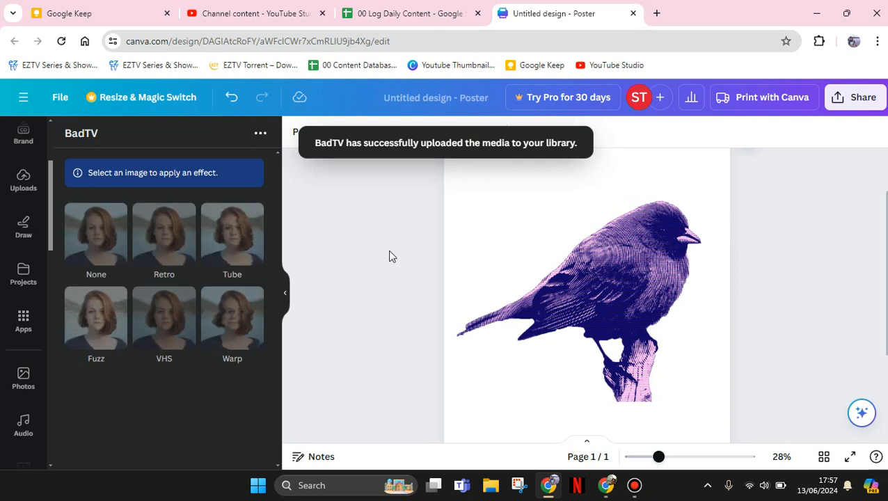